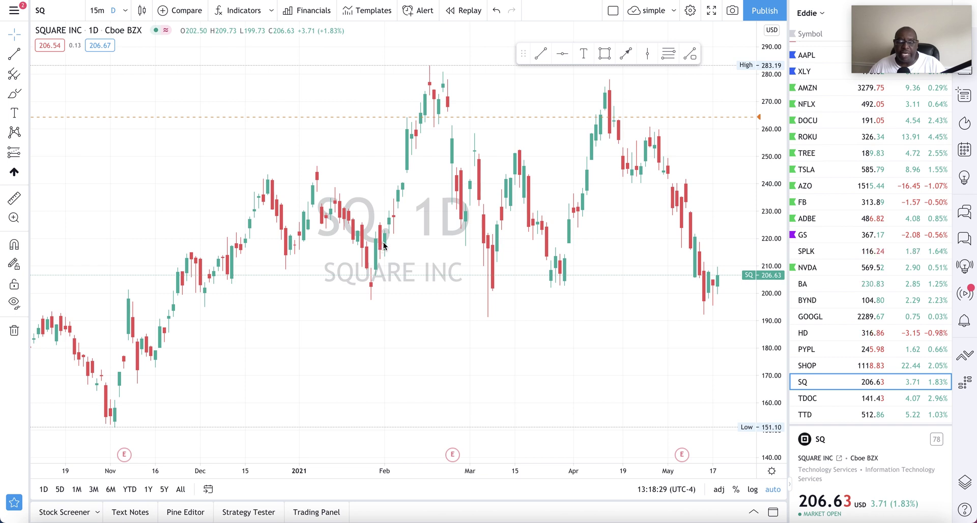
- Zoom the SQ daily chart's time axis in and out until it spans mid-December to mid-May
scroll(434, 236, "up", 5)
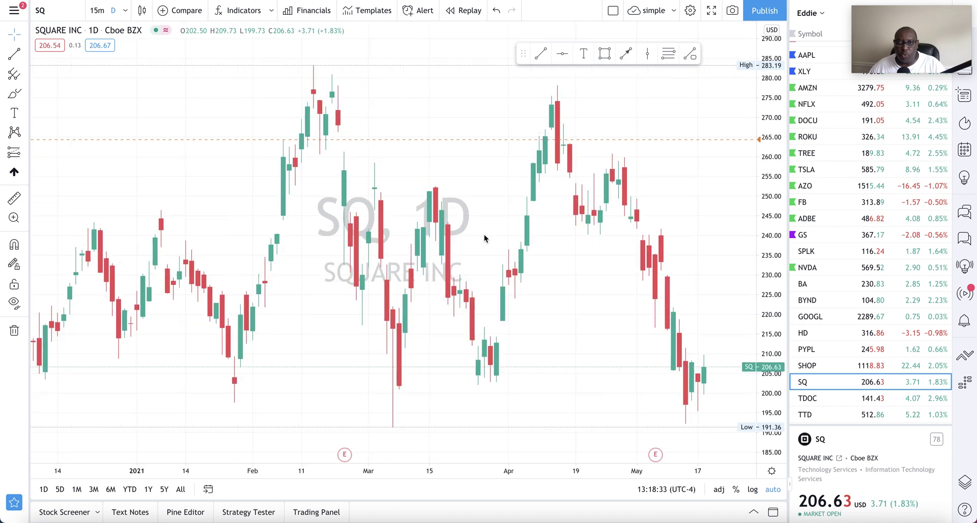
scroll(484, 237, "down", 2)
scroll(485, 241, "up", 1)
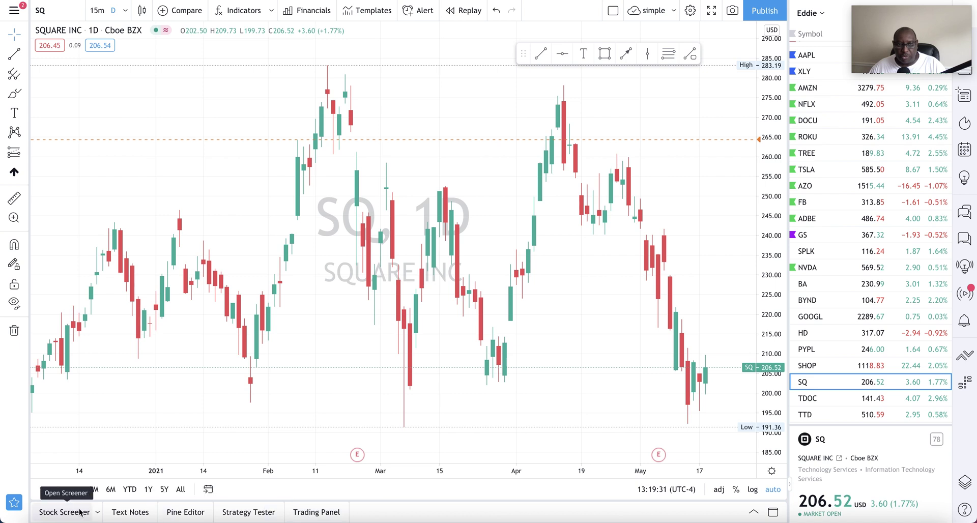
- From the Trading Panel's broker list, choose Connect on the TradeStation card
left_click(319, 513)
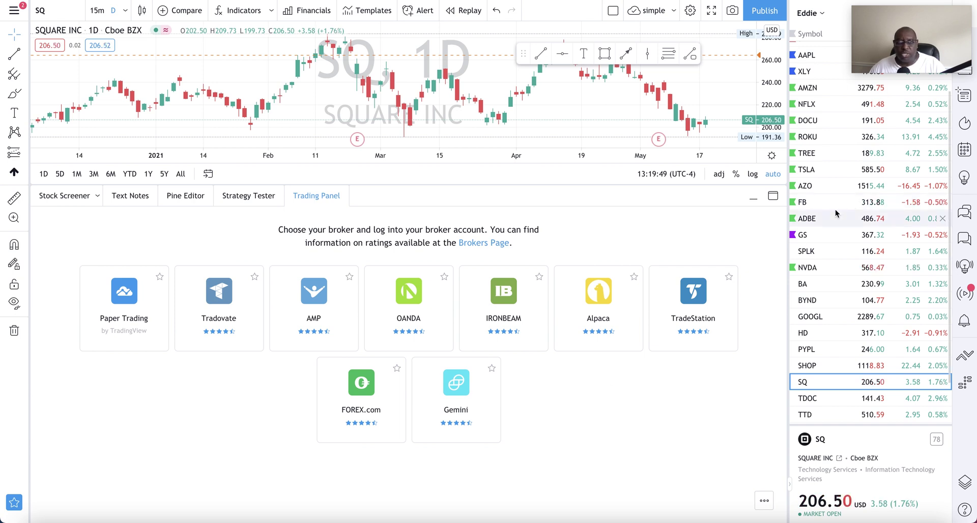
mouse_move(136, 306)
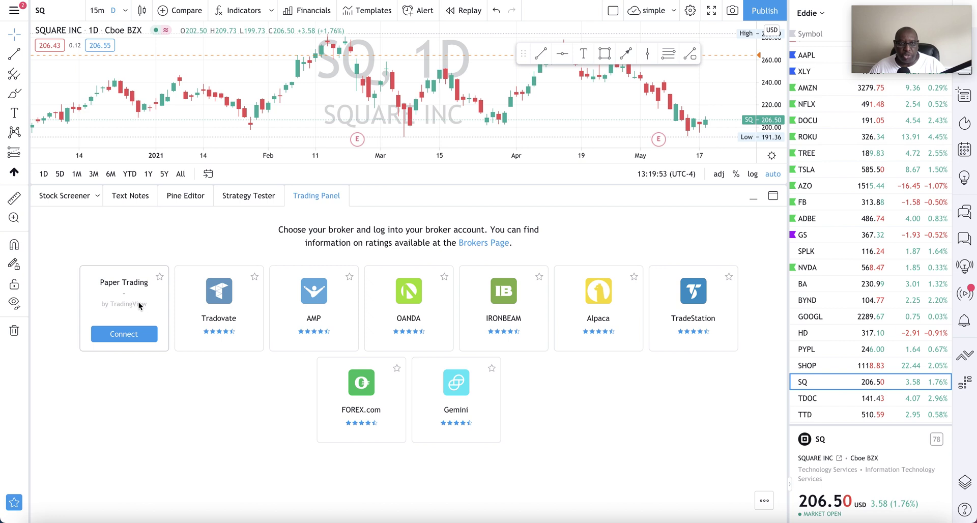
mouse_move(225, 306)
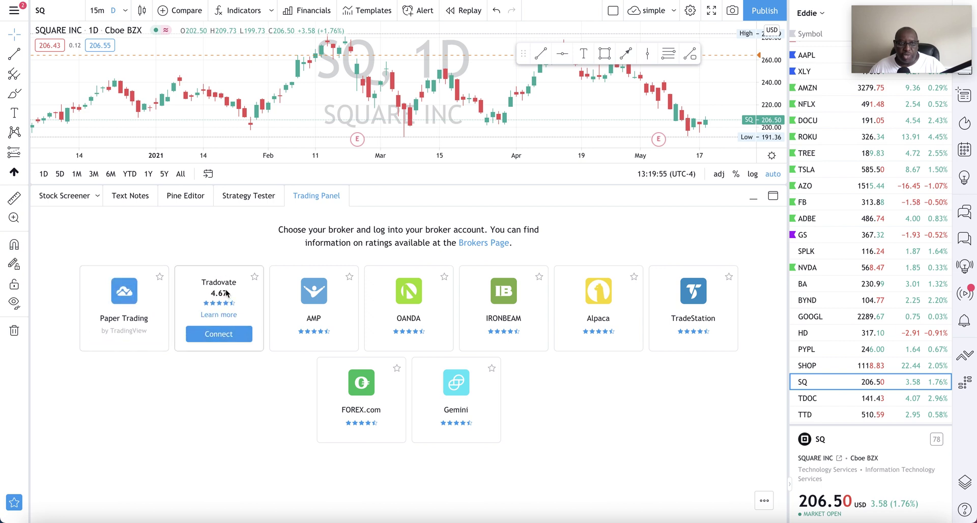
mouse_move(288, 307)
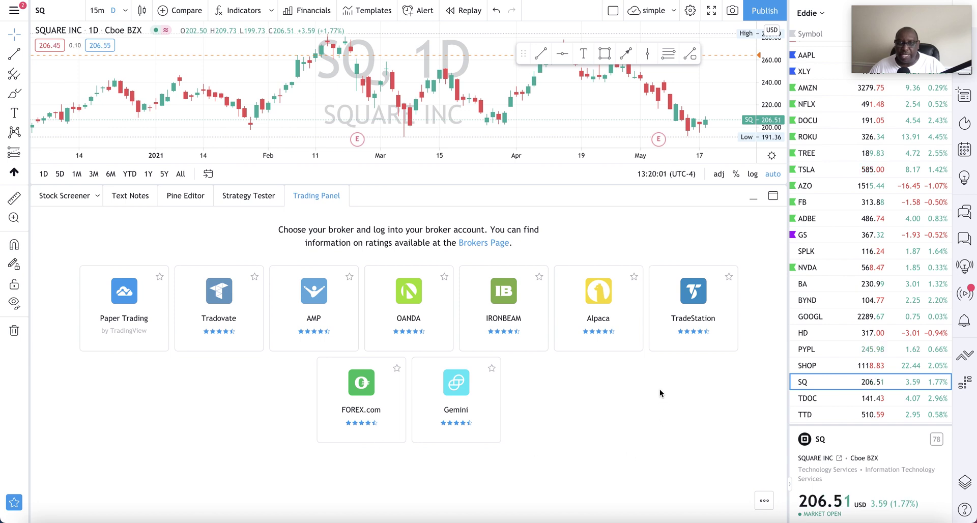
mouse_move(699, 296)
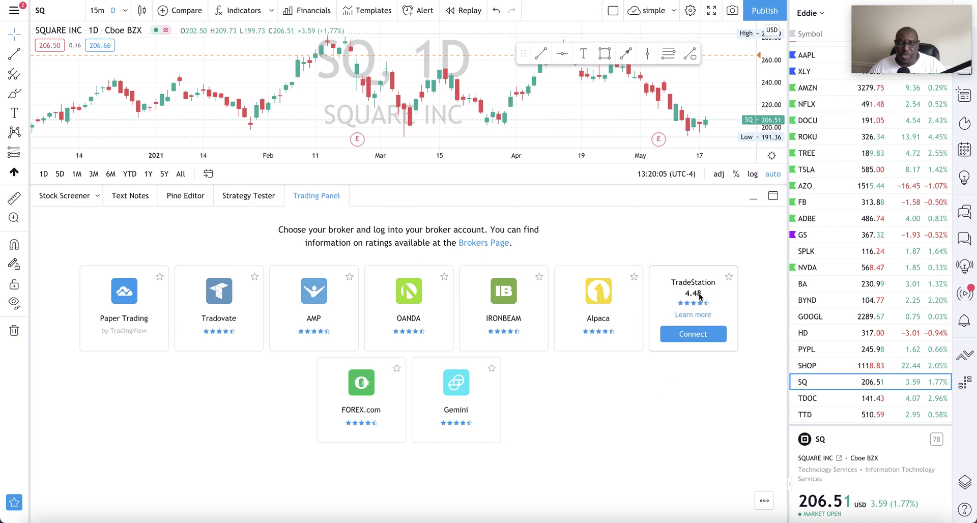
left_click(691, 335)
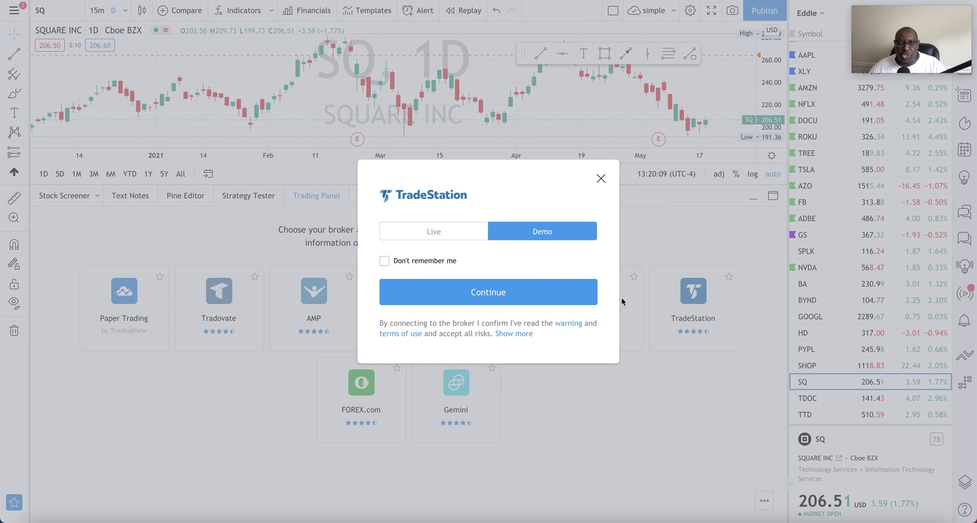
- Select the Demo TradeStation account instead of Live and continue connecting
left_click(415, 233)
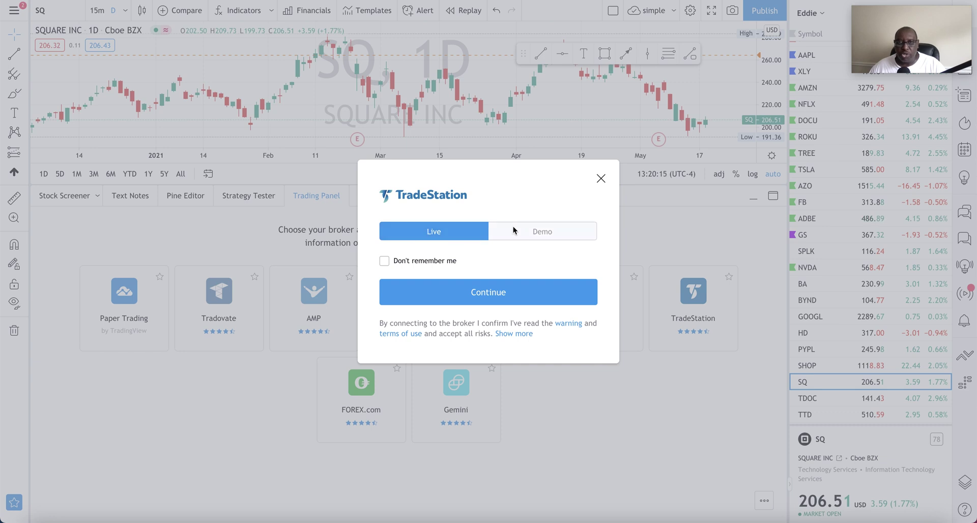
left_click(533, 233)
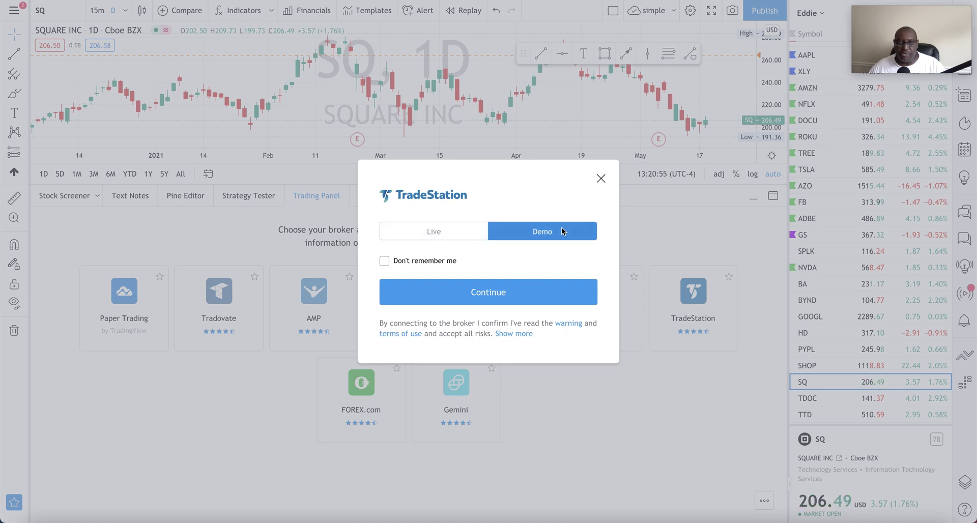
left_click(499, 297)
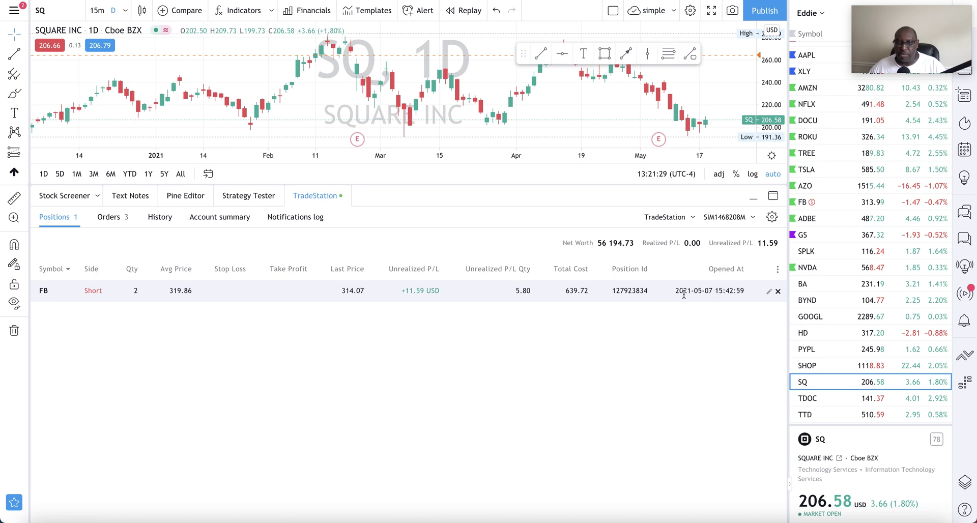
- Minimize the TradeStation account panel and glance at the chart's right-click Trade menu
left_click(754, 200)
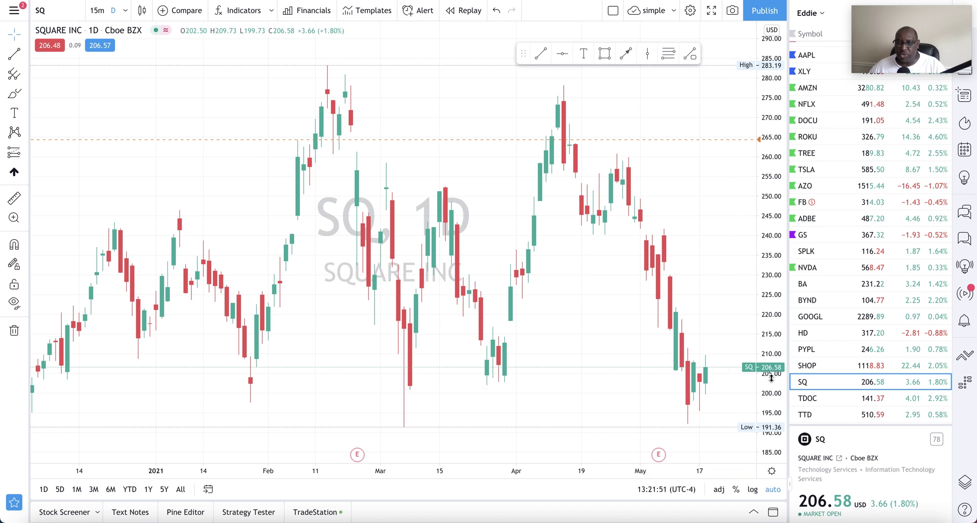
right_click(730, 364)
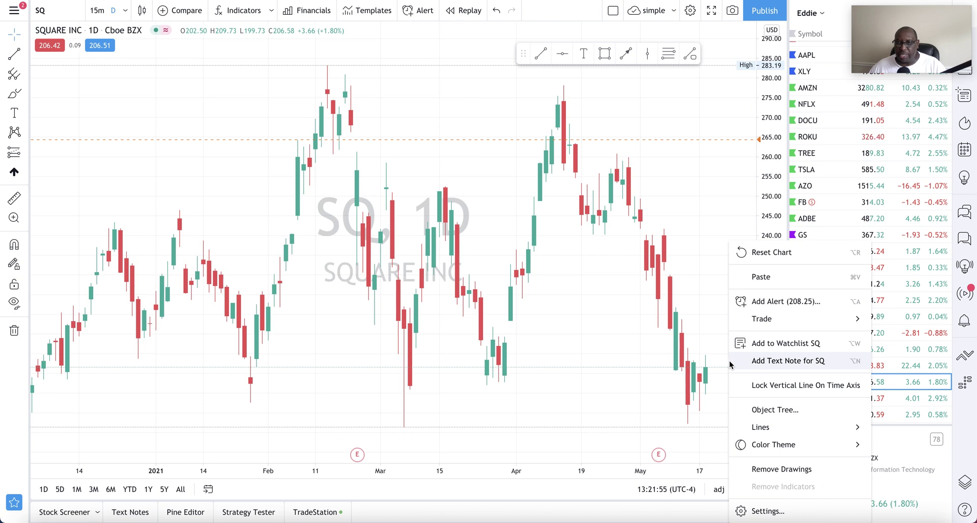
mouse_move(764, 316)
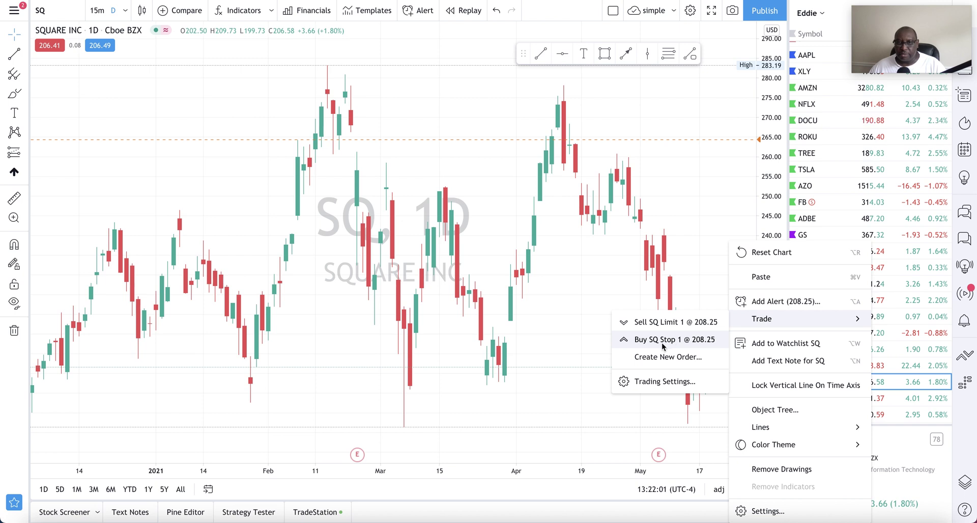
left_click(568, 394)
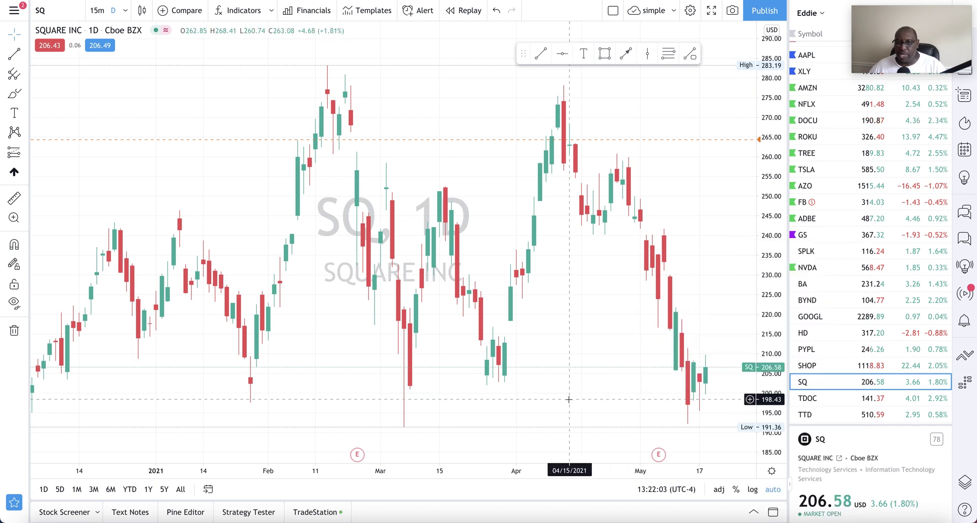
- In the Order Panel, set a Limit buy of 10 SQ at 206.46 with Take Profit enabled
left_click(966, 358)
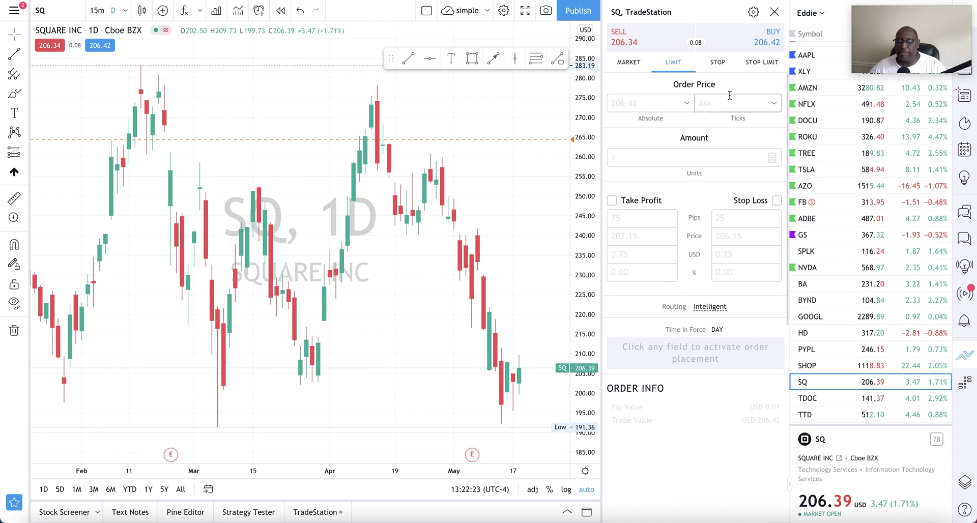
mouse_move(393, 60)
left_mouse_down()
mouse_move(323, 68)
mouse_move(266, 47)
left_mouse_up()
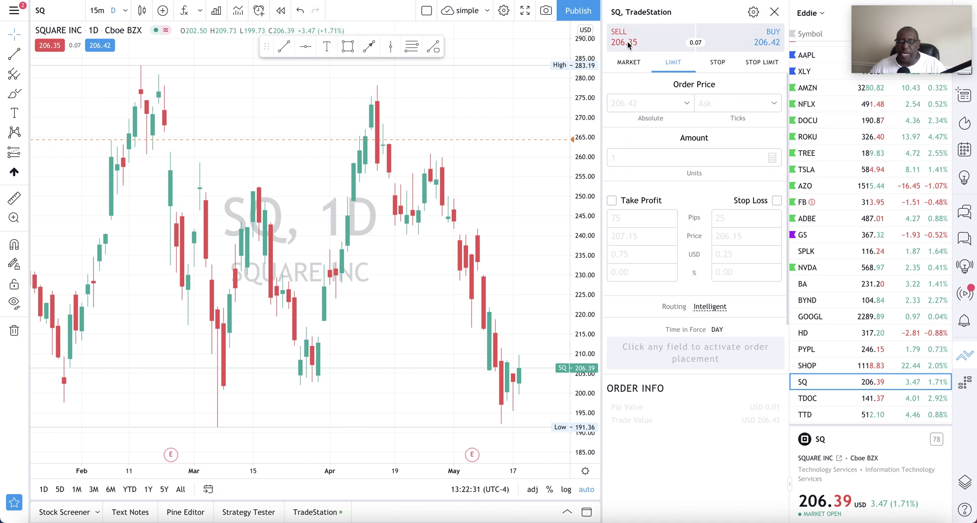
left_click(648, 102)
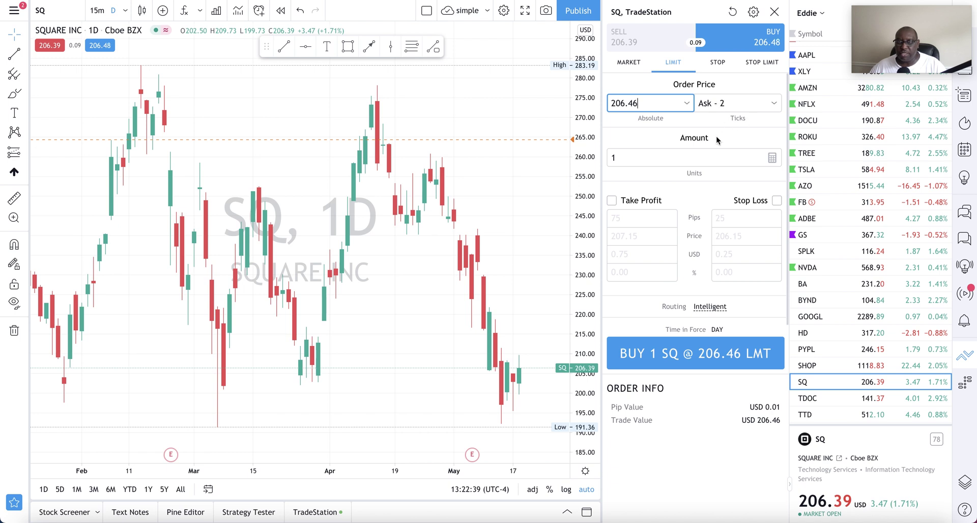
left_click(626, 161)
type("0")
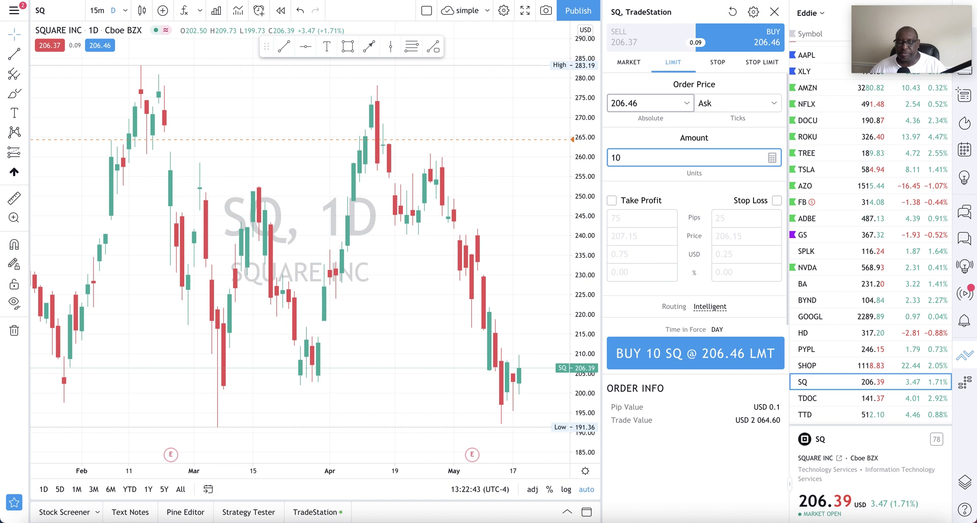
left_click(613, 201)
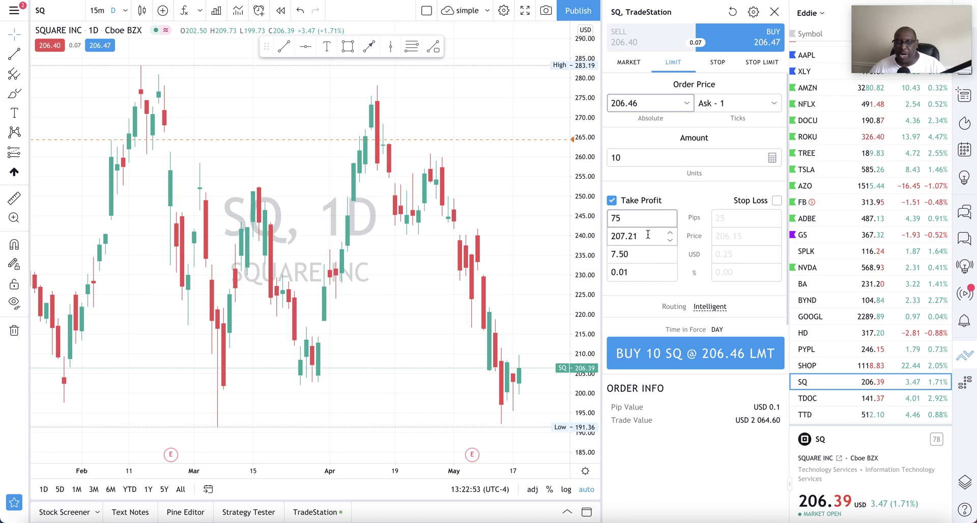
- Replace the take-profit price with 235
left_click(617, 236)
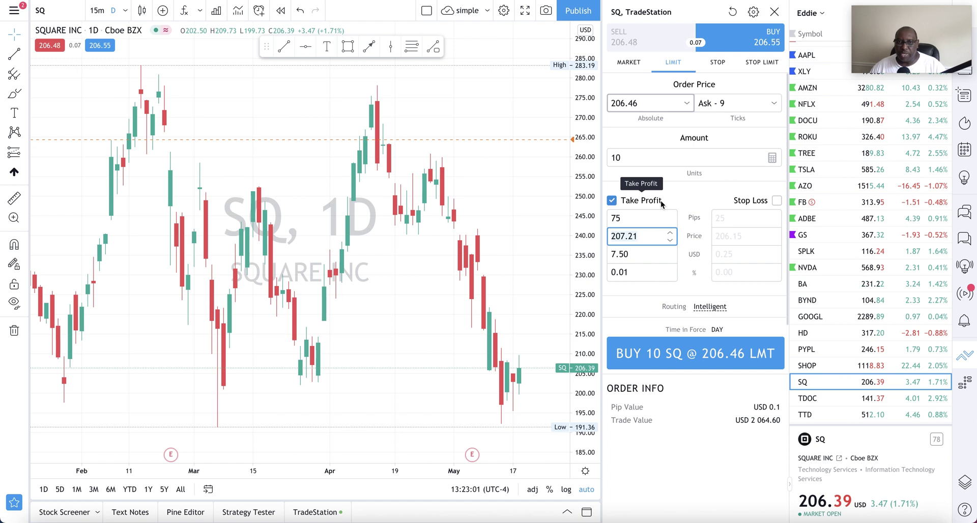
key("ctrl+a")
type("235")
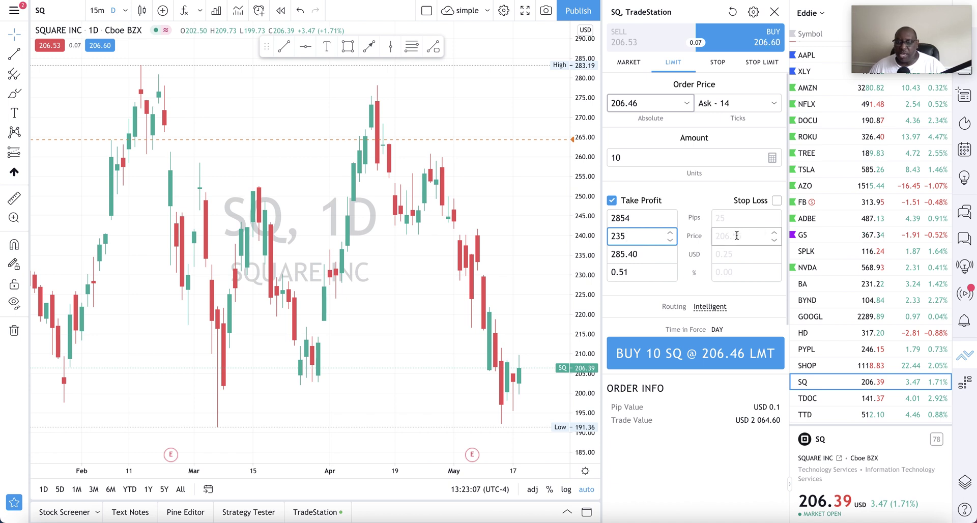
- Enable Stop Loss and set its price to 200
left_click(777, 201)
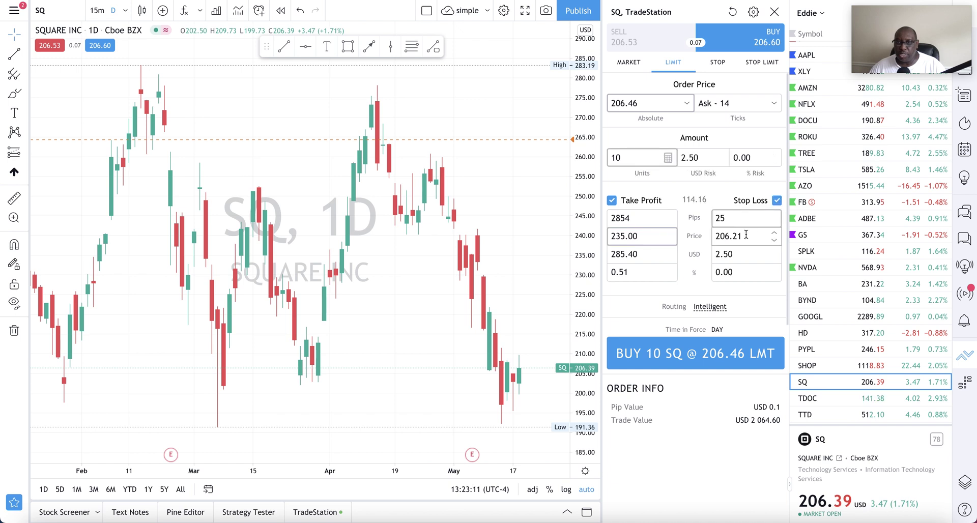
left_click(725, 236)
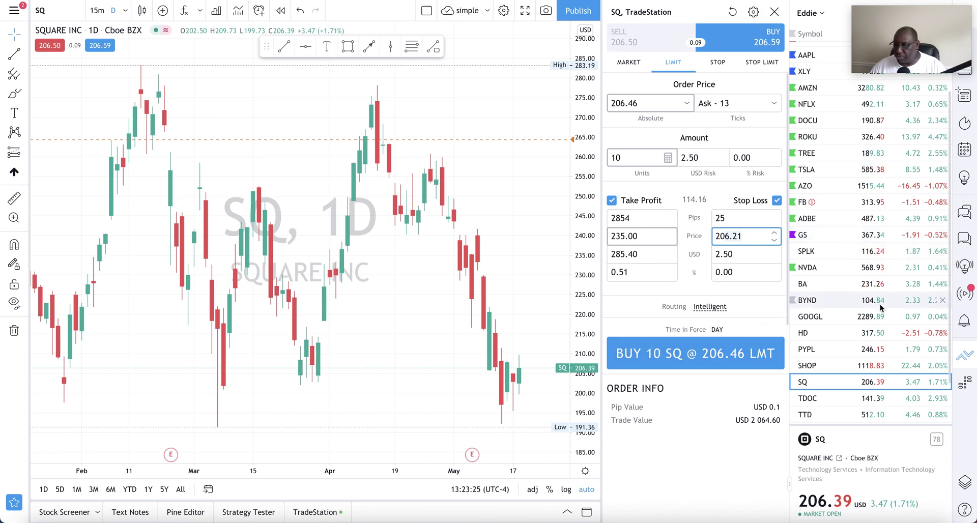
type("2000")
key("BackSpace")
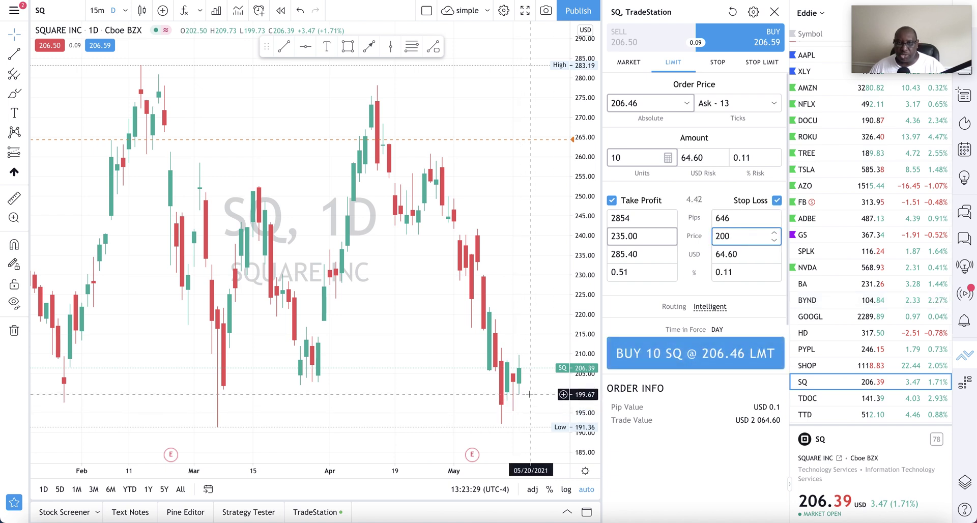
- Draw horizontal lines on the SQ chart at about 199.67 and 233.28
left_click(305, 46)
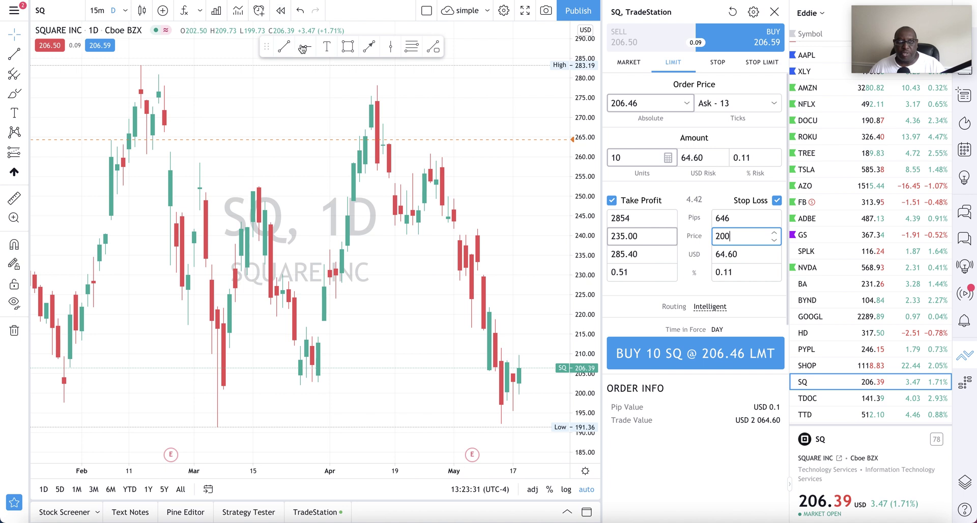
left_click(530, 394)
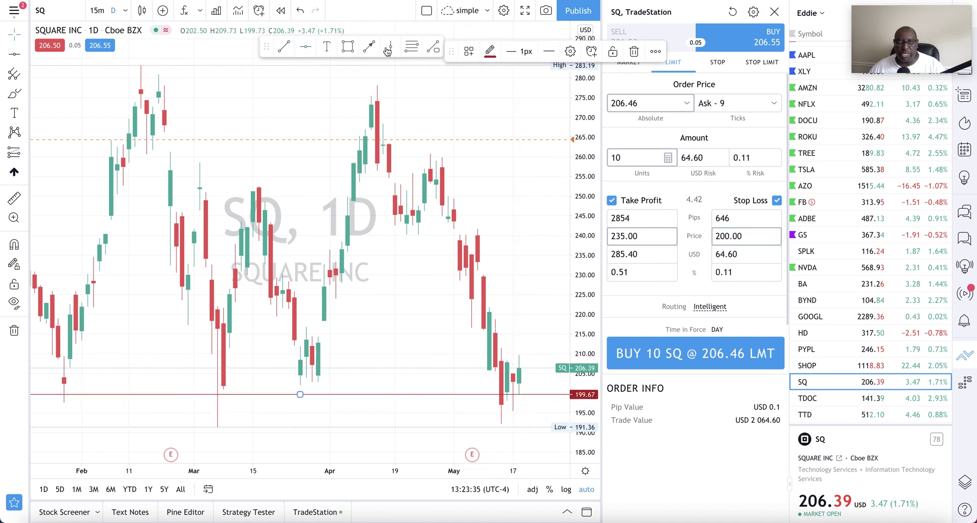
left_click(304, 49)
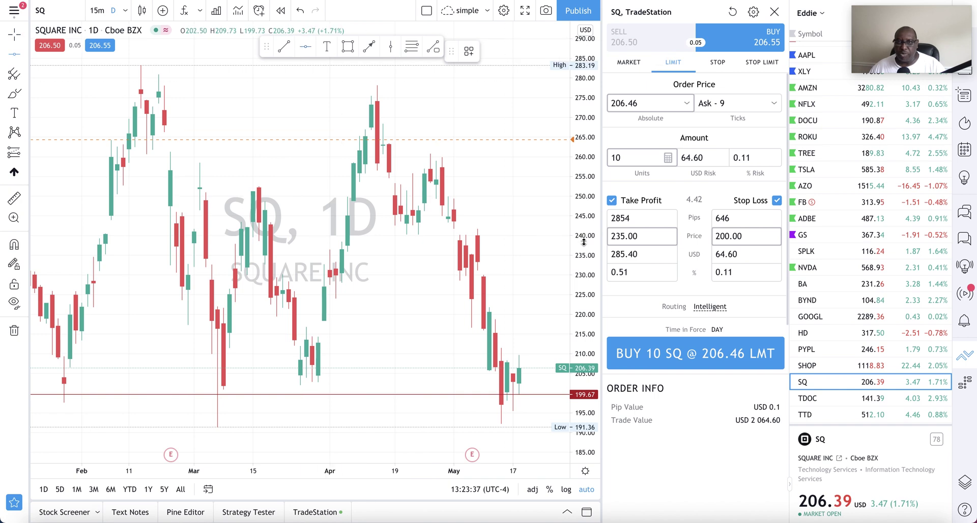
left_click(540, 262)
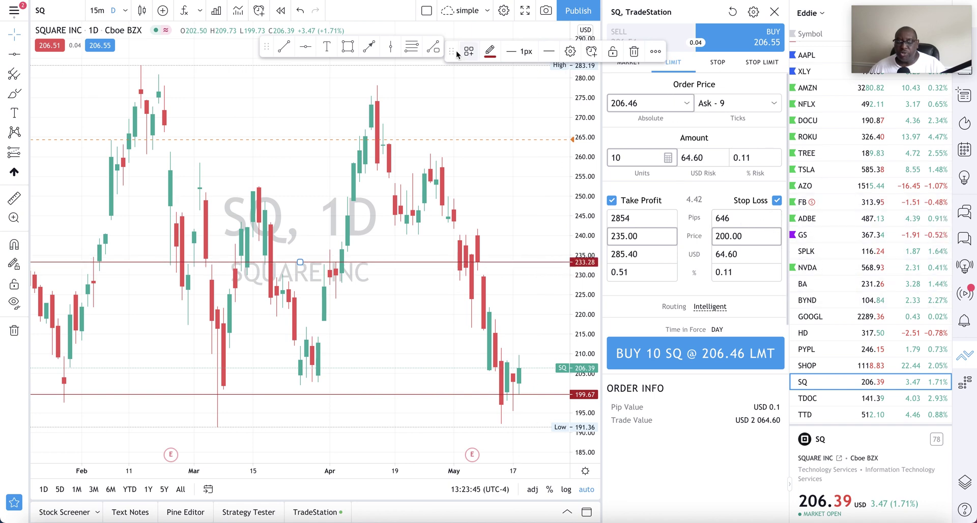
left_click(375, 88)
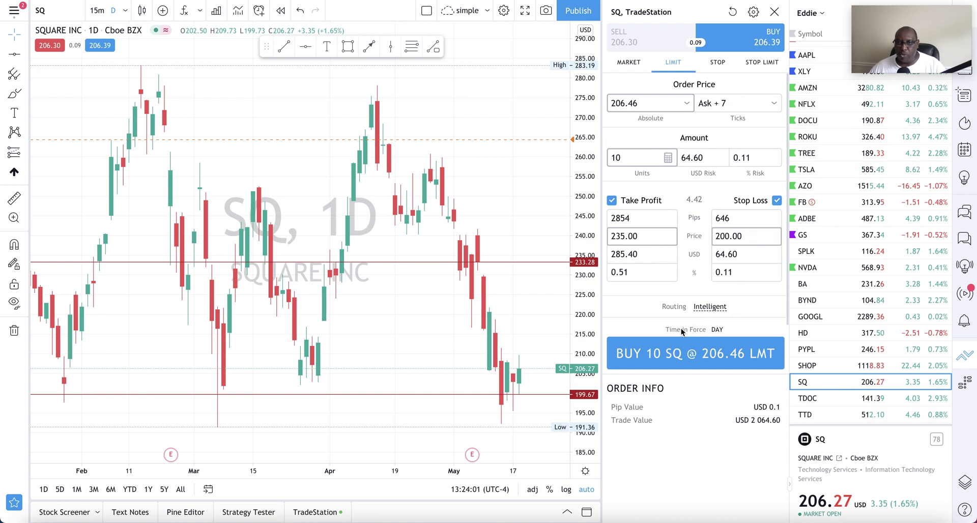
- Change the order's Time in Force from DAY to GTC
left_click(714, 331)
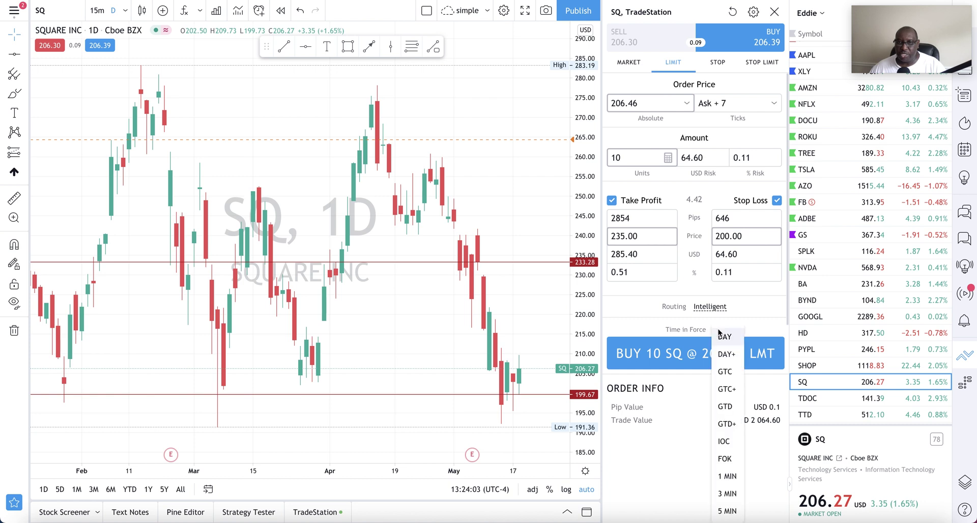
left_click(726, 372)
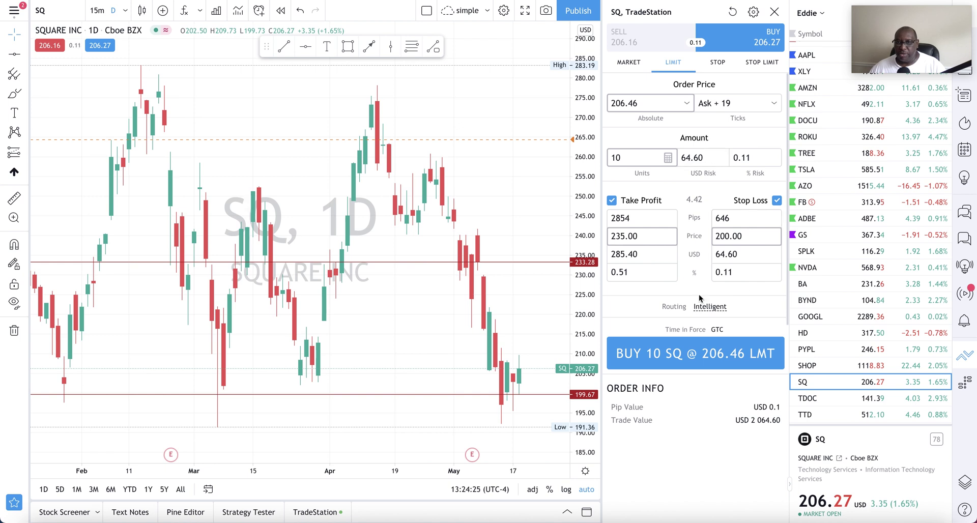
- Send the BUY 10 SQ @ 206.46 LMT bracket order and switch to TradeStation's web platform
left_click(680, 358)
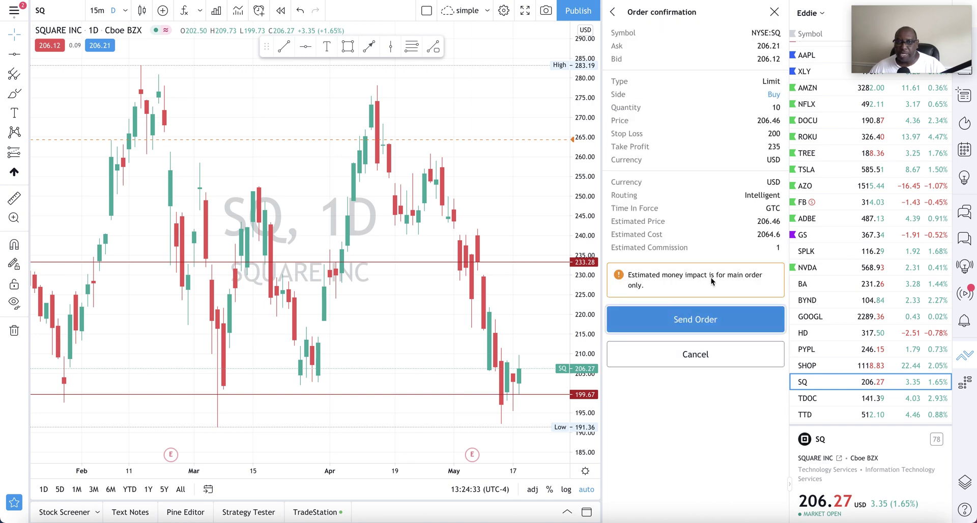
left_click(682, 320)
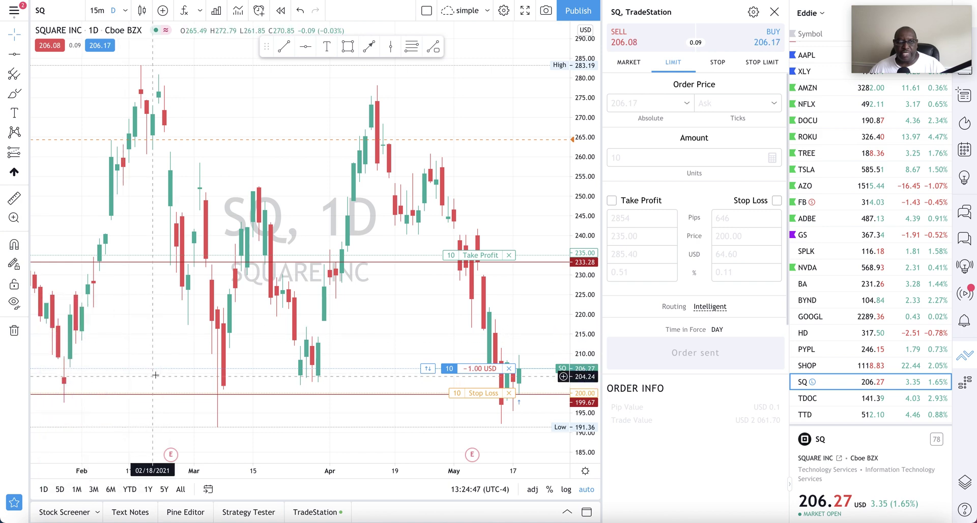
key("alt+Tab")
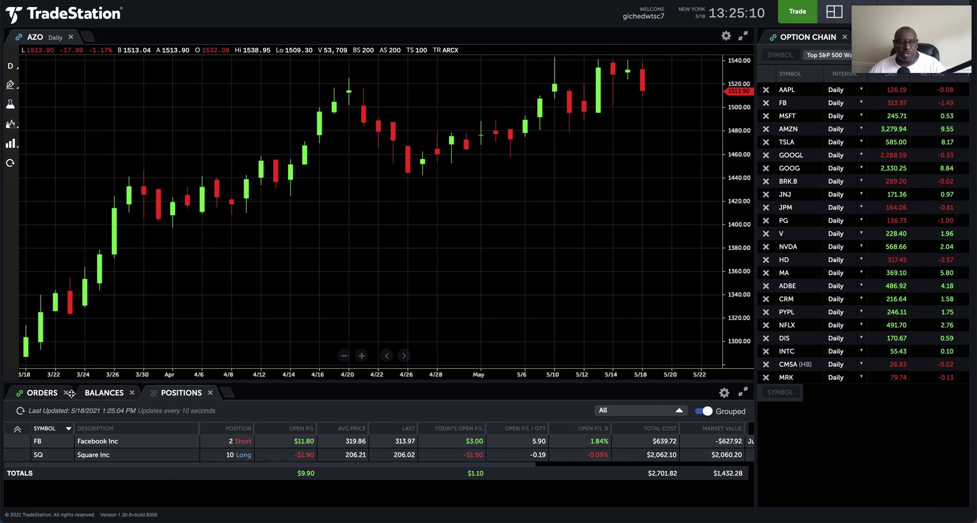
- Check TradeStation's enlarged Orders list for the filled SQ buy, 235 limit and 200 stop sells
left_click(48, 393)
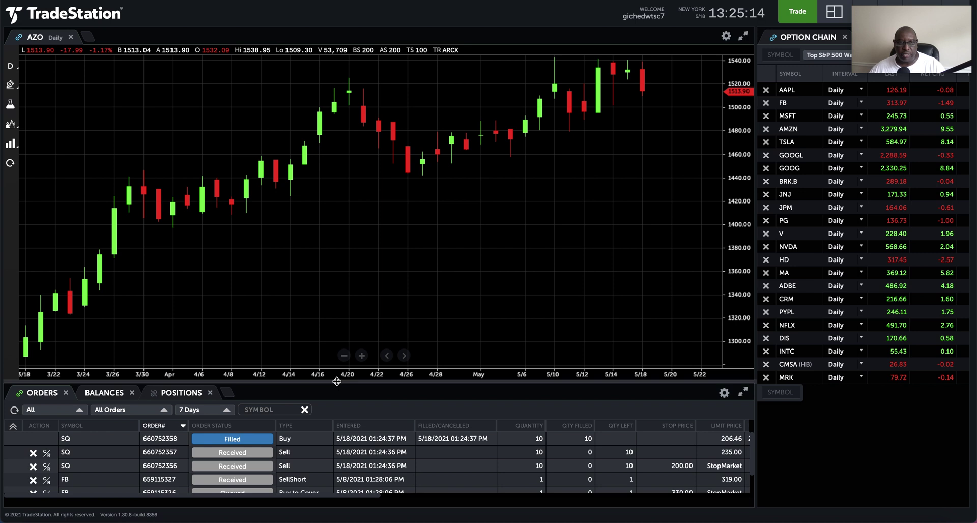
left_click_drag(337, 382, 335, 351)
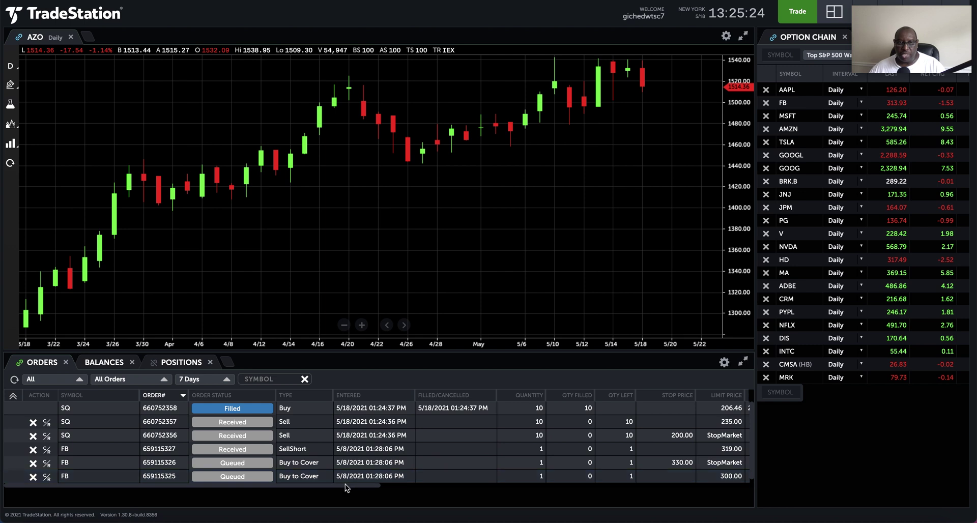
scroll(345, 484, "right", 3)
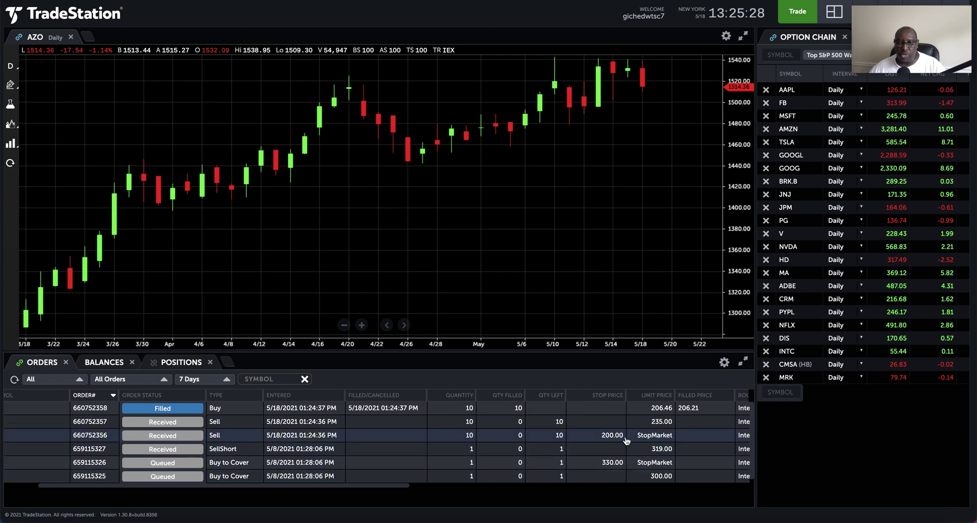
key("super+Tab")
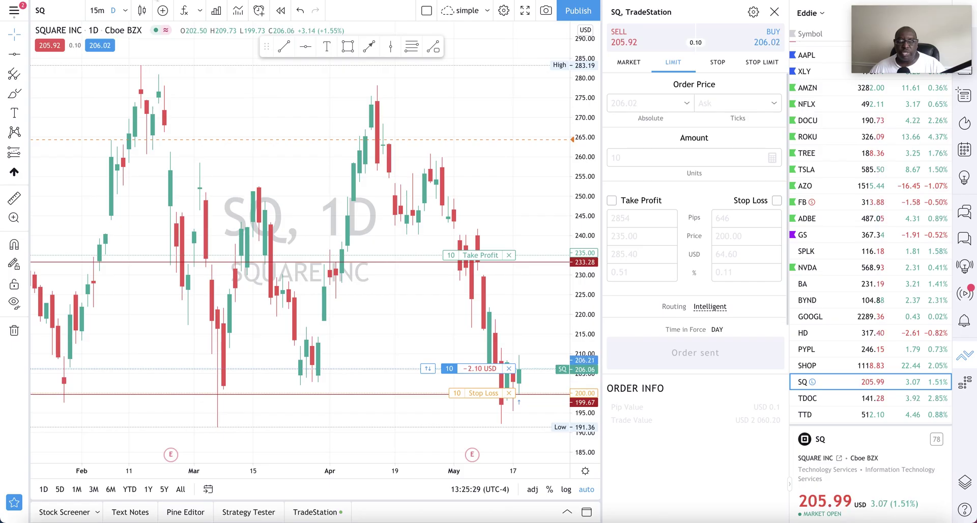